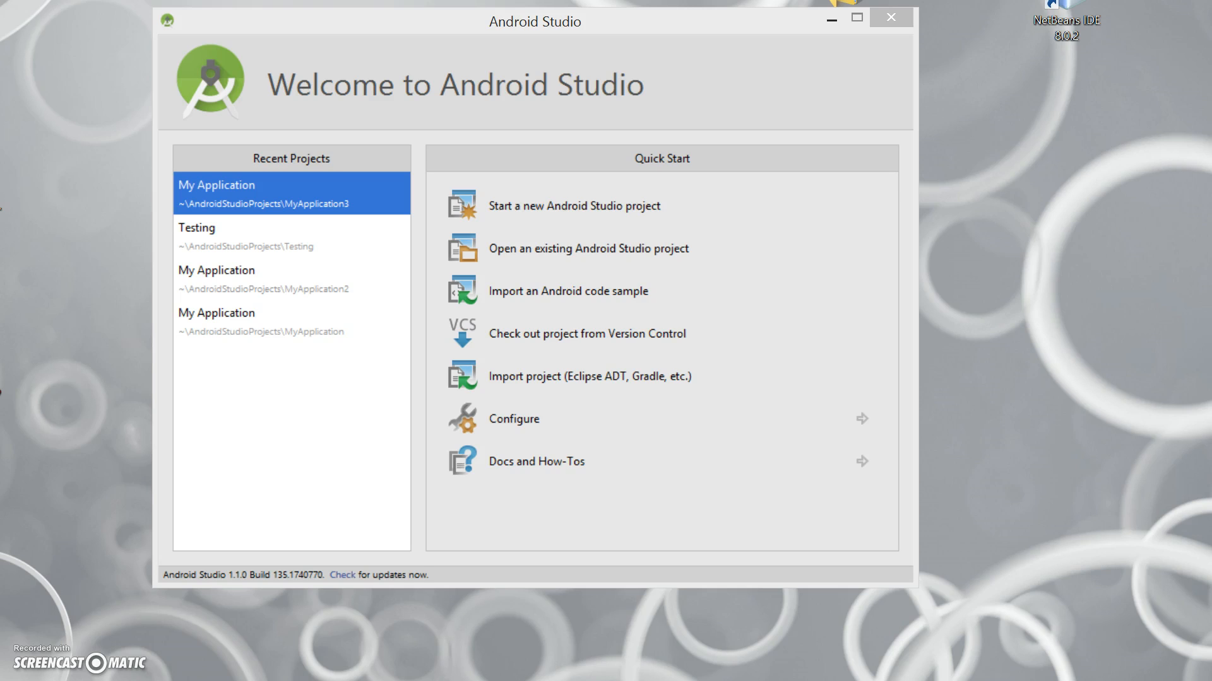
Create a phone and tablet project named My Application with minimum SDK API 15: Android 4.0.3 and a Blank Activity named MainActivity.
left_click(562, 206)
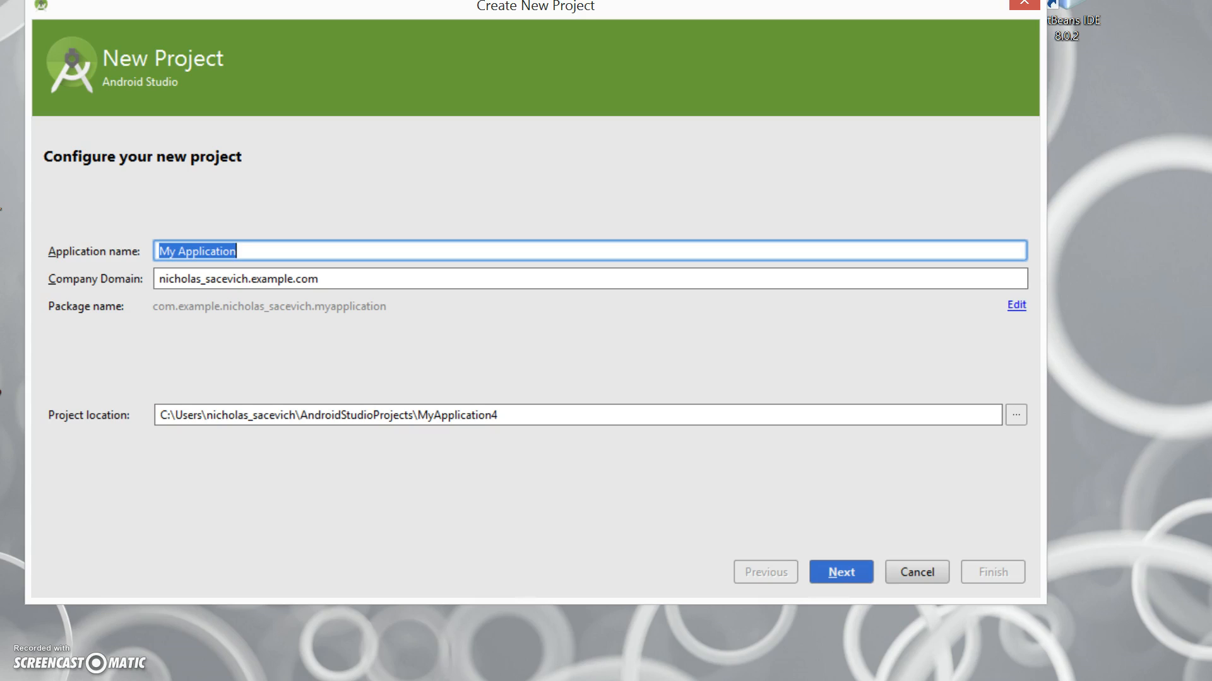
left_click(844, 572)
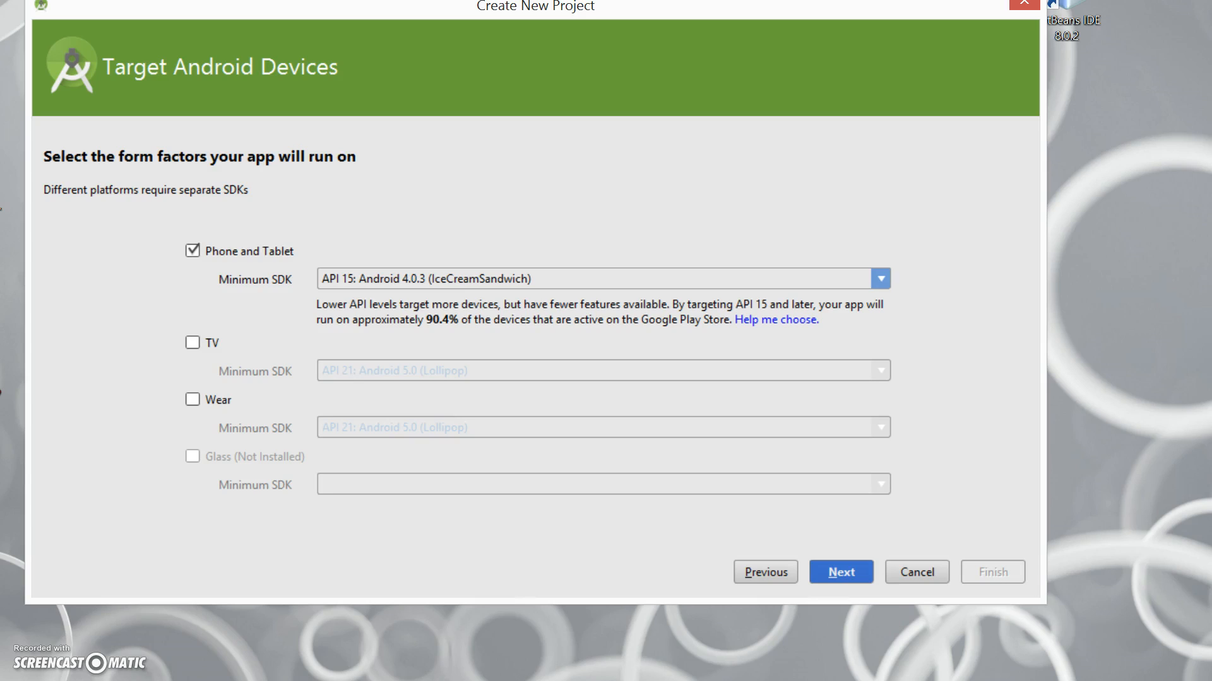
left_click(855, 277)
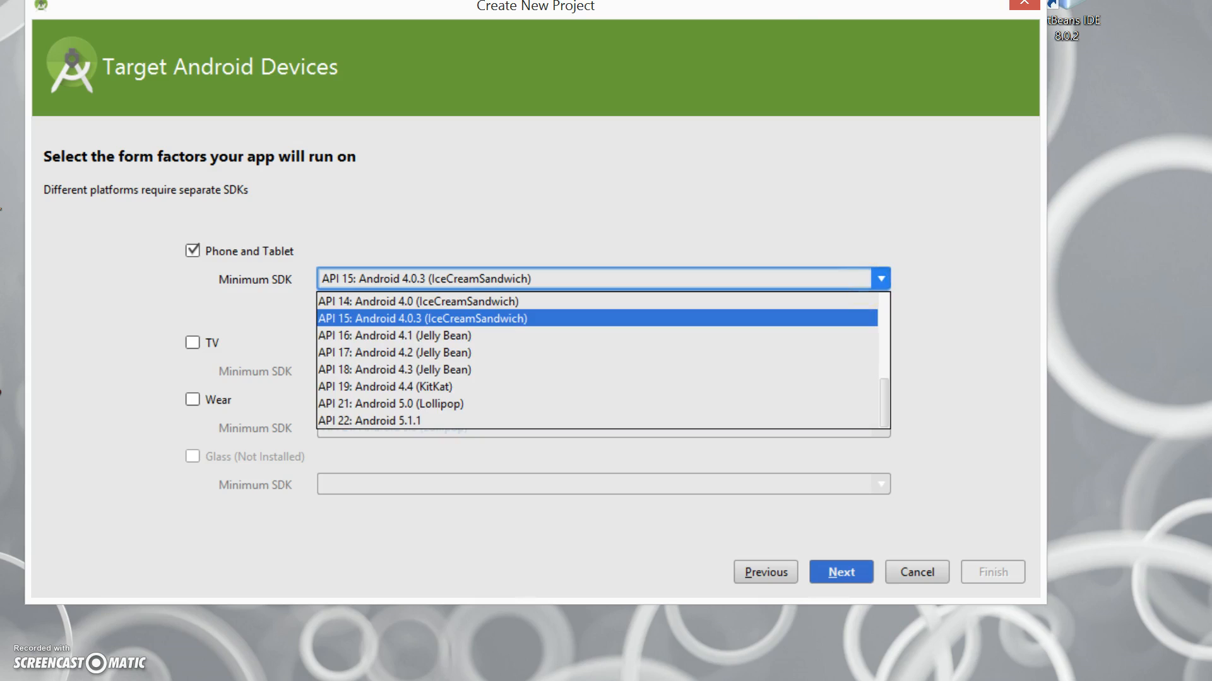
left_click_drag(883, 404, 883, 327)
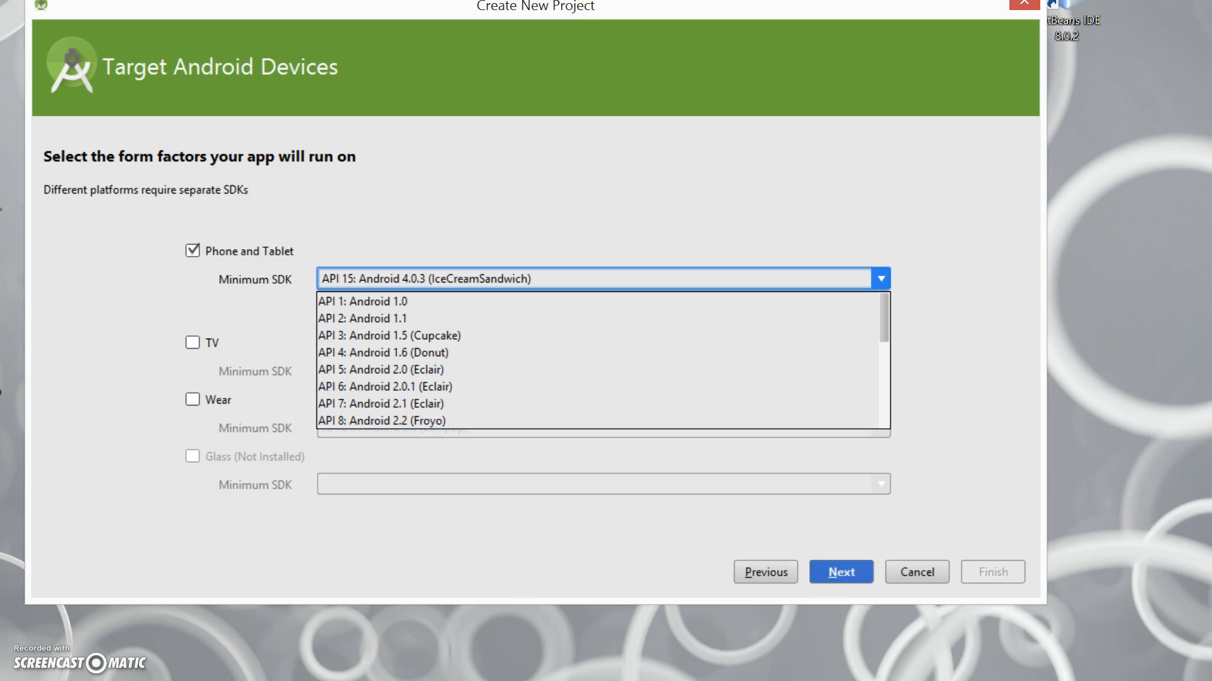
left_click_drag(884, 318, 883, 413)
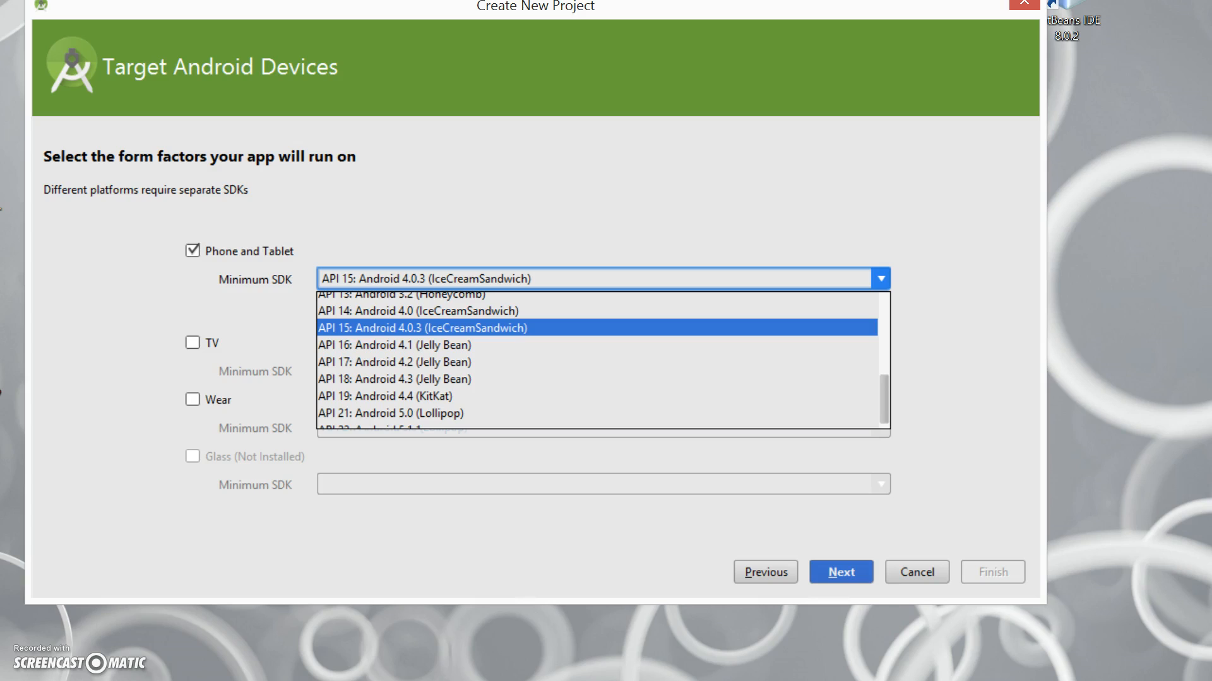
left_click(840, 572)
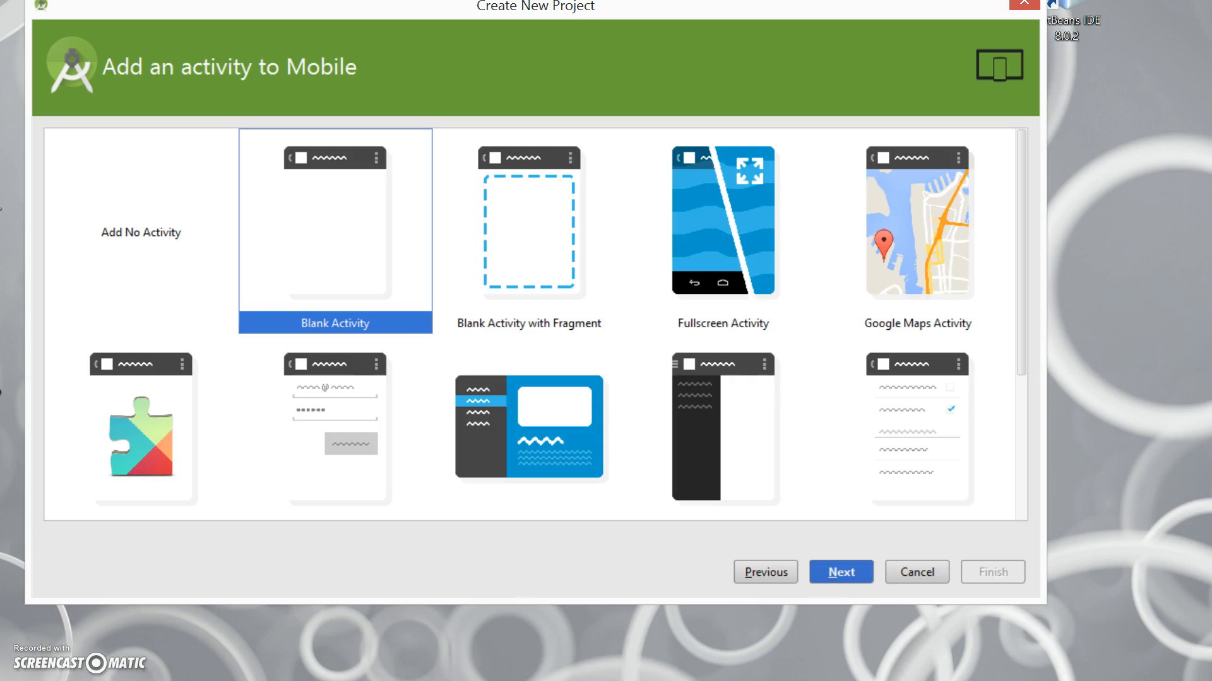
left_click(841, 572)
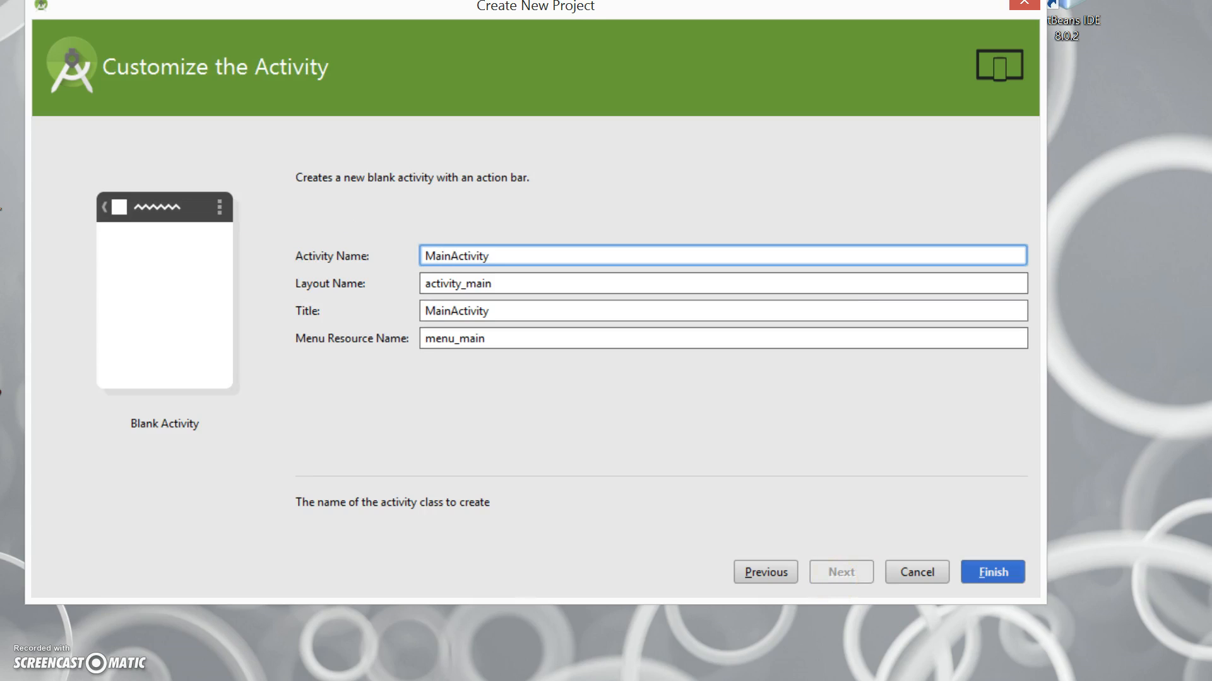
left_click(992, 572)
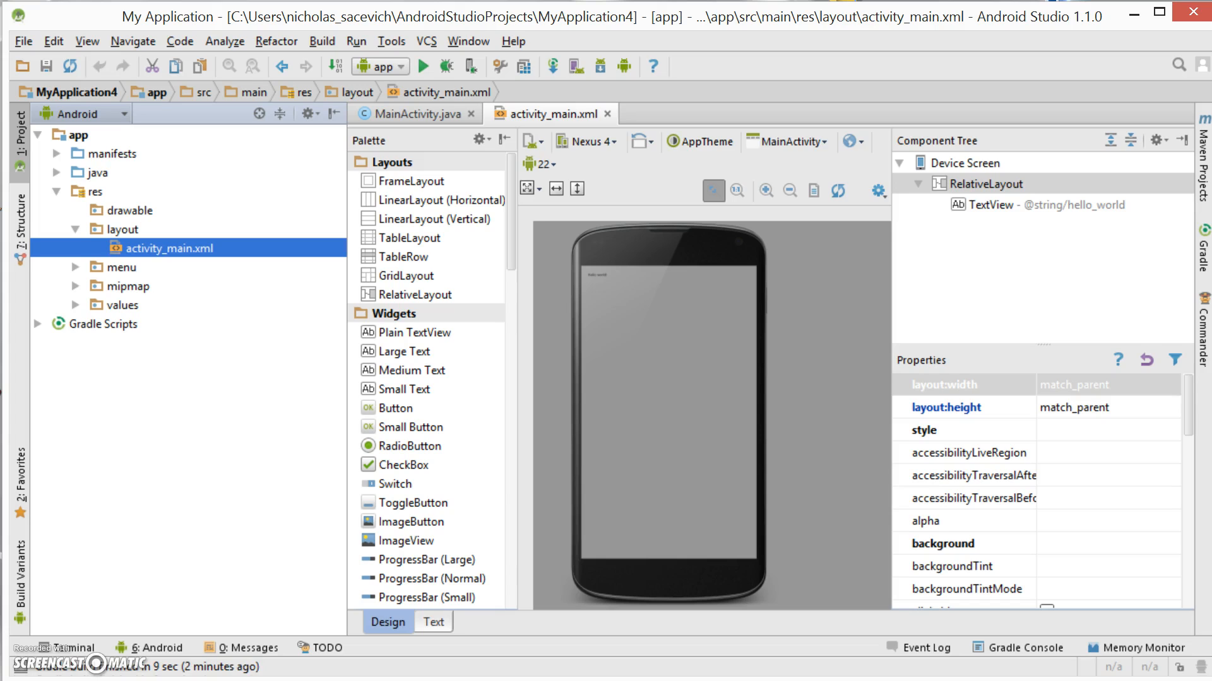
Open the Android SDK Manager and review the package list through the Extras section.
left_click(600, 65)
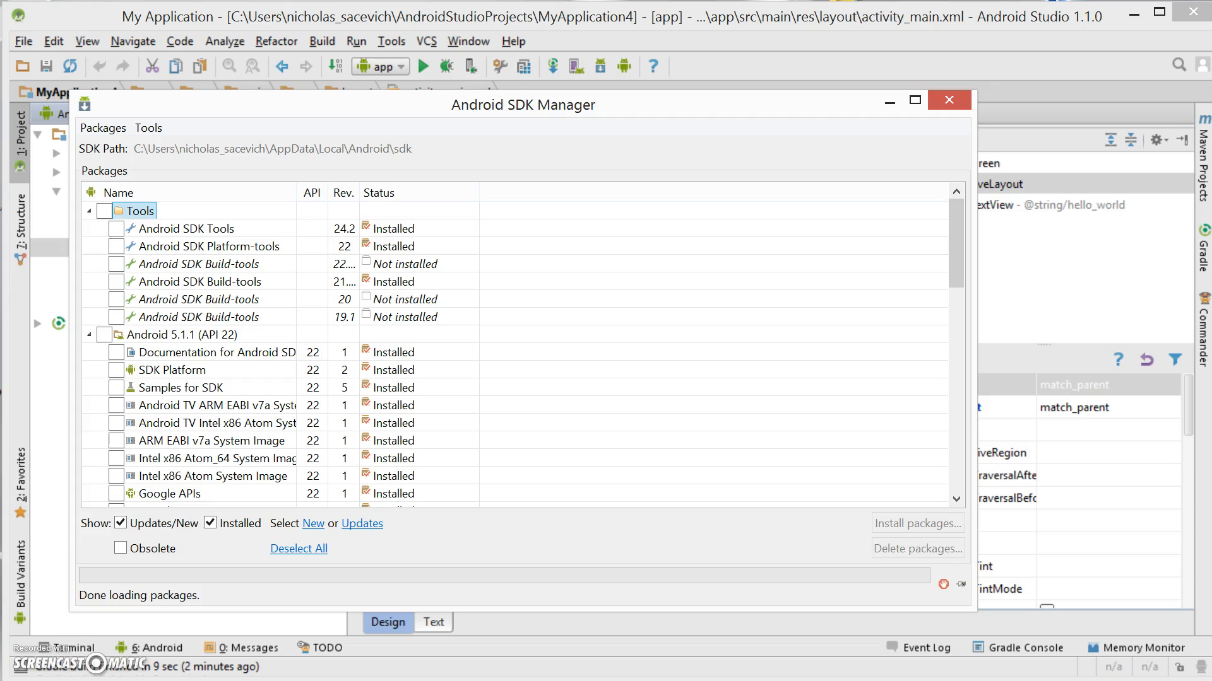
left_click_drag(957, 271, 920, 481)
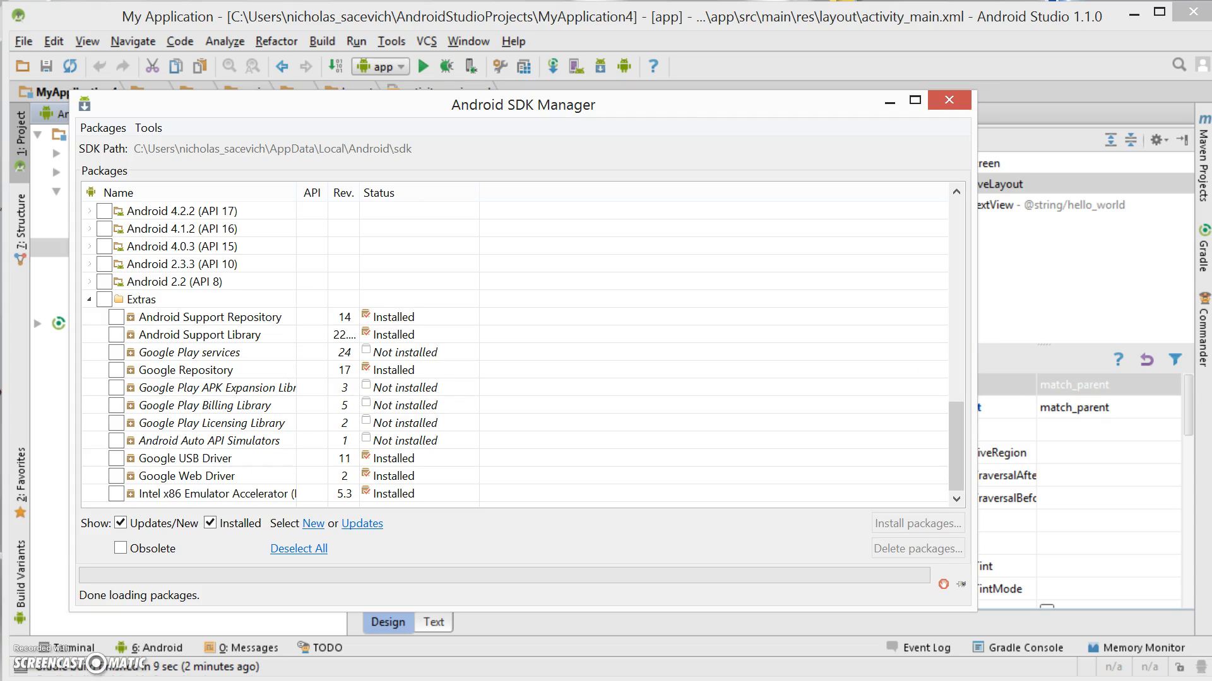
Try toggling the SDK Manager options for forcing https sources to be fetched using http and asking before restarting ADB.
left_click(148, 128)
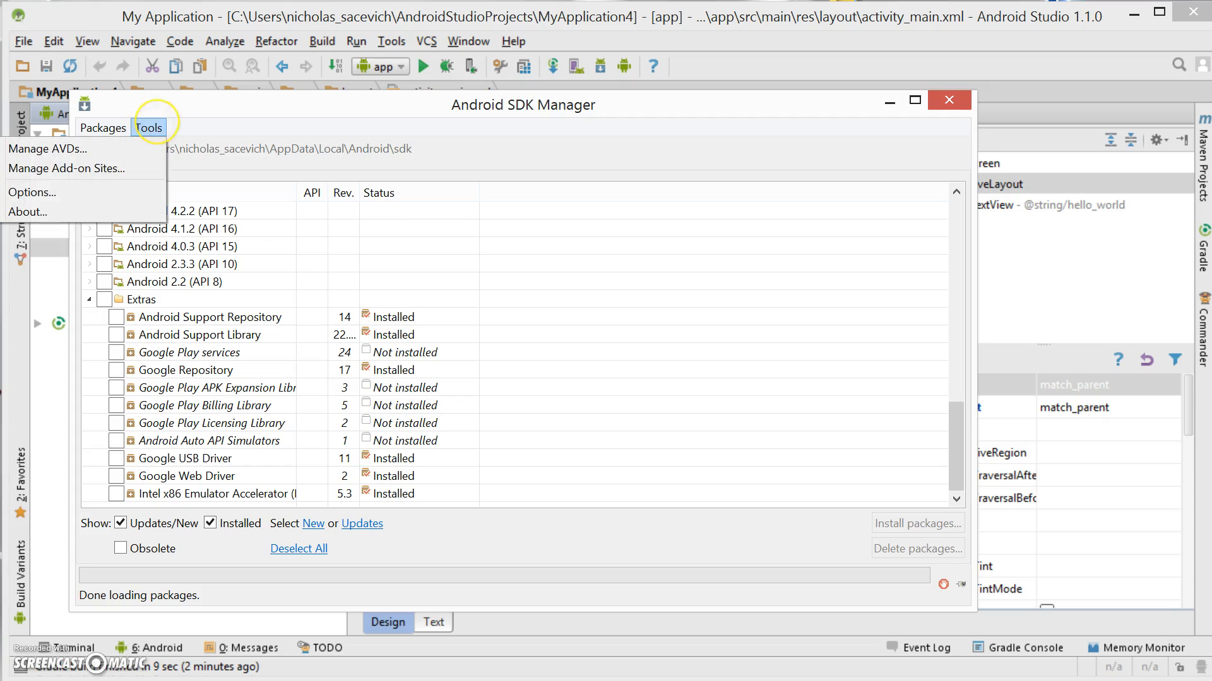
left_click(101, 193)
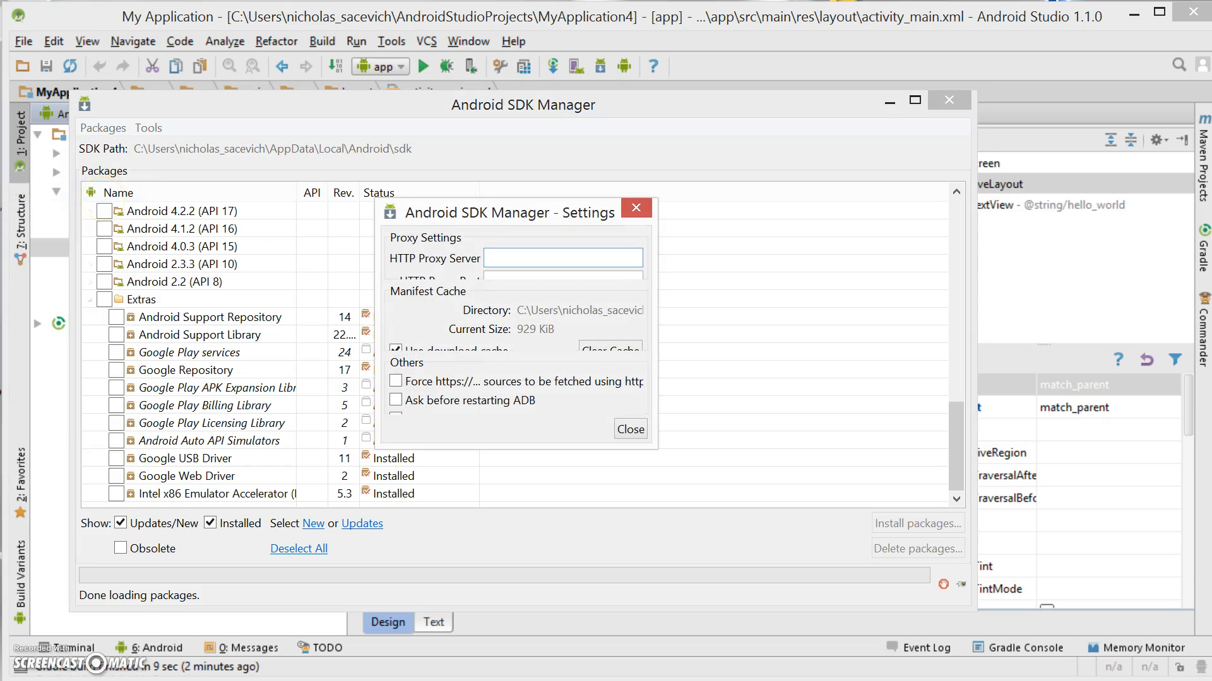
left_click_drag(534, 222, 554, 195)
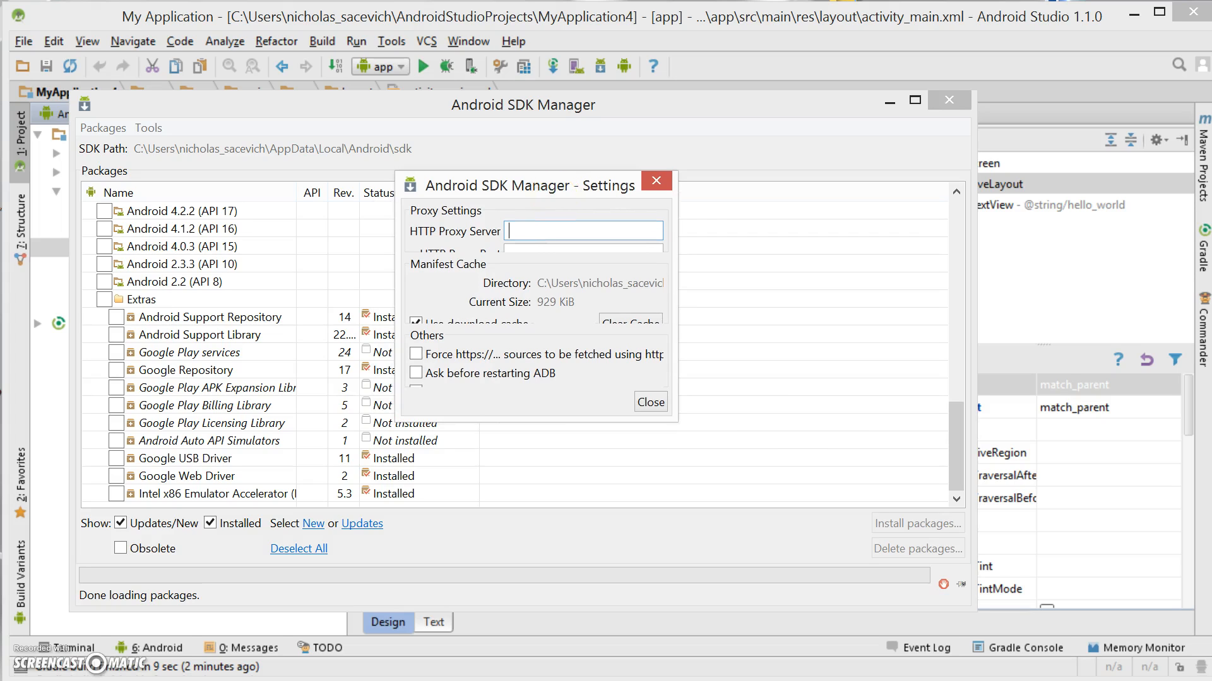
left_click(415, 354)
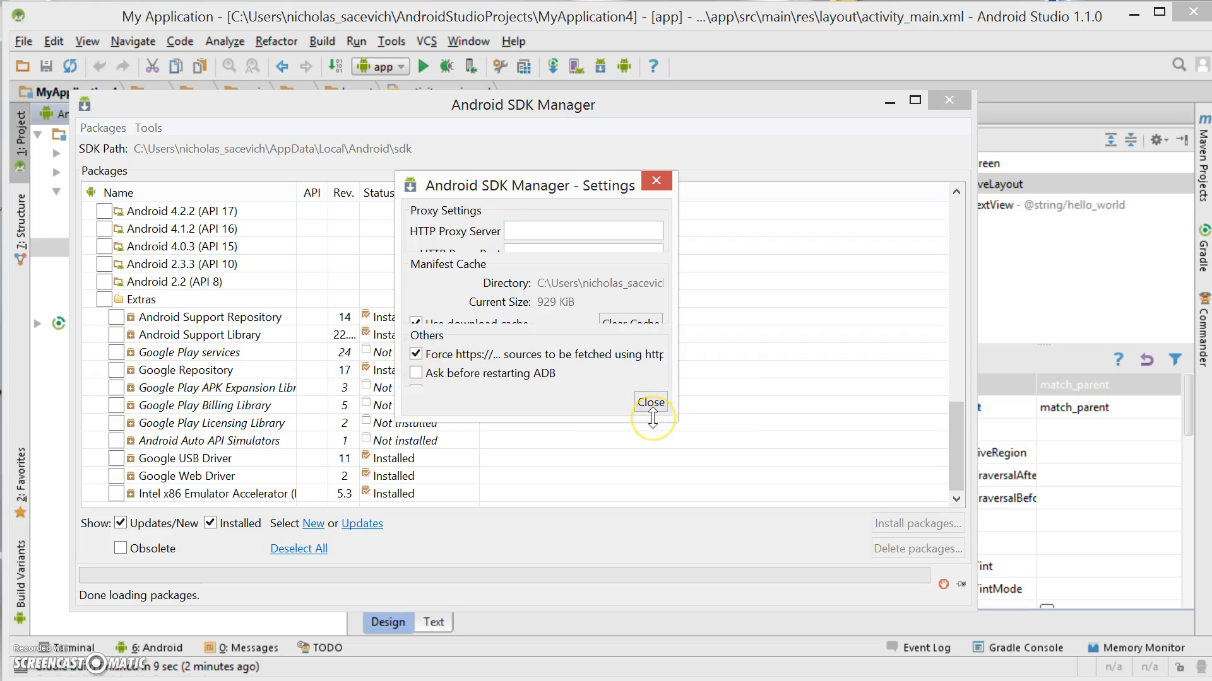
left_click(416, 373)
left_click(416, 372)
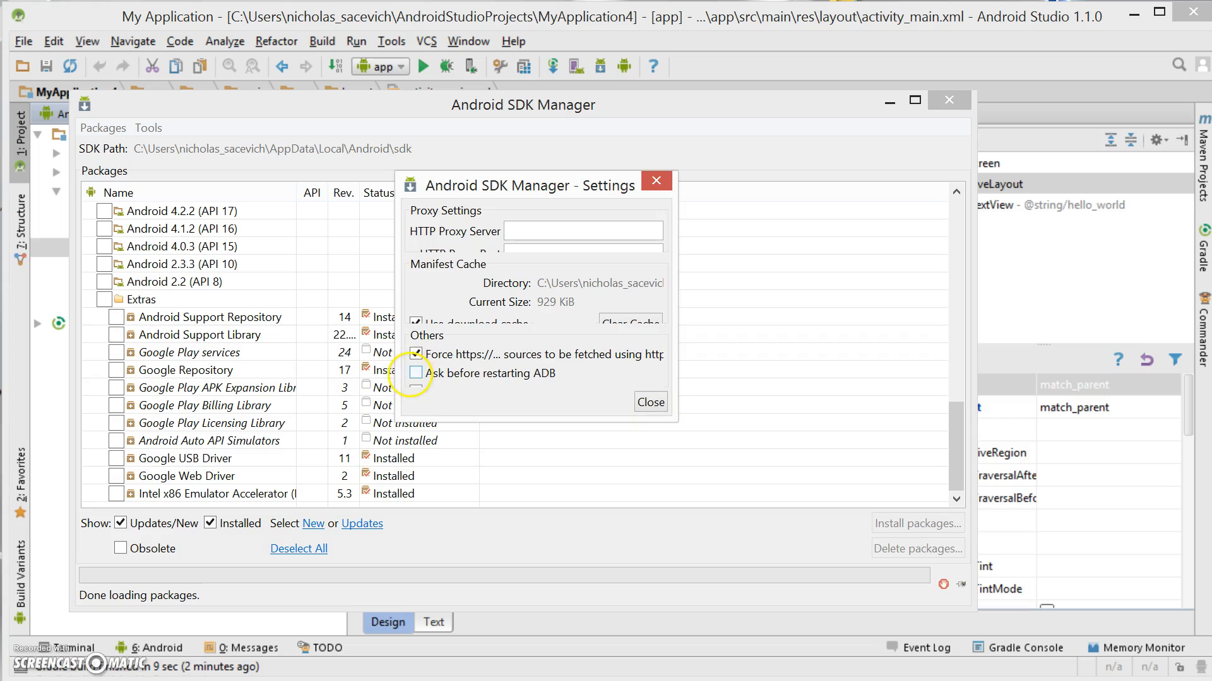
left_click(416, 354)
left_click(653, 402)
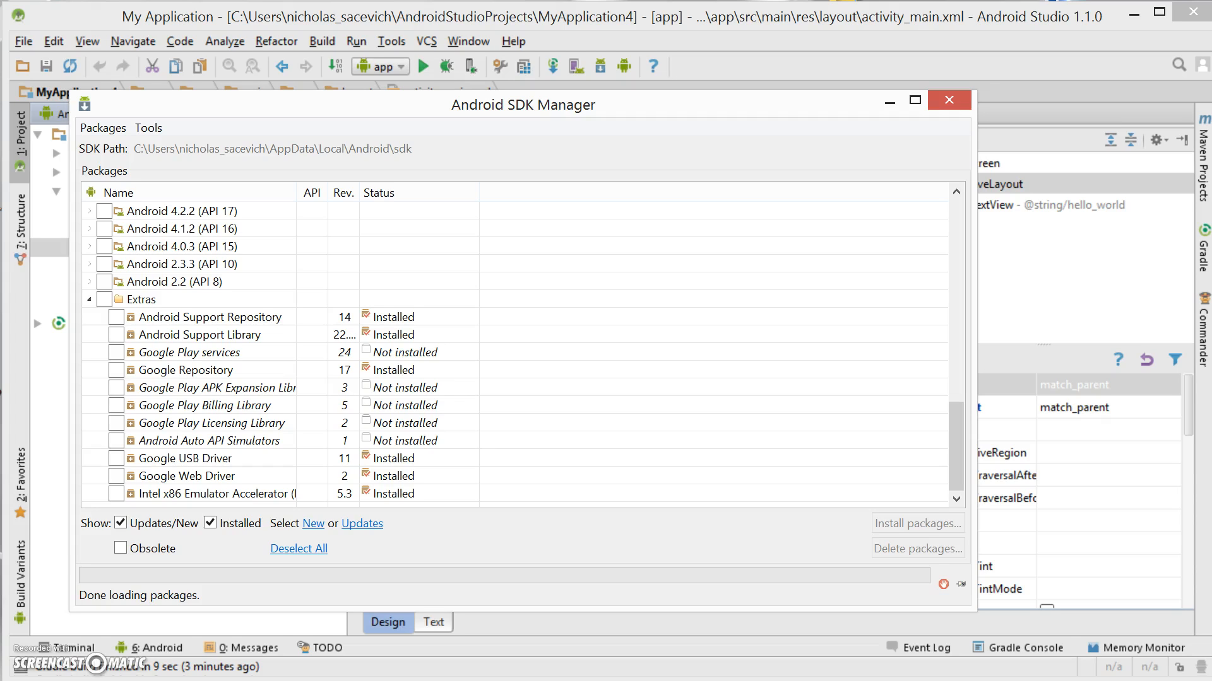
Mark the Intel x86 Emulator Accelerator and Google USB Driver under Extras, and close the SDK Manager without applying any package change.
left_click(116, 494)
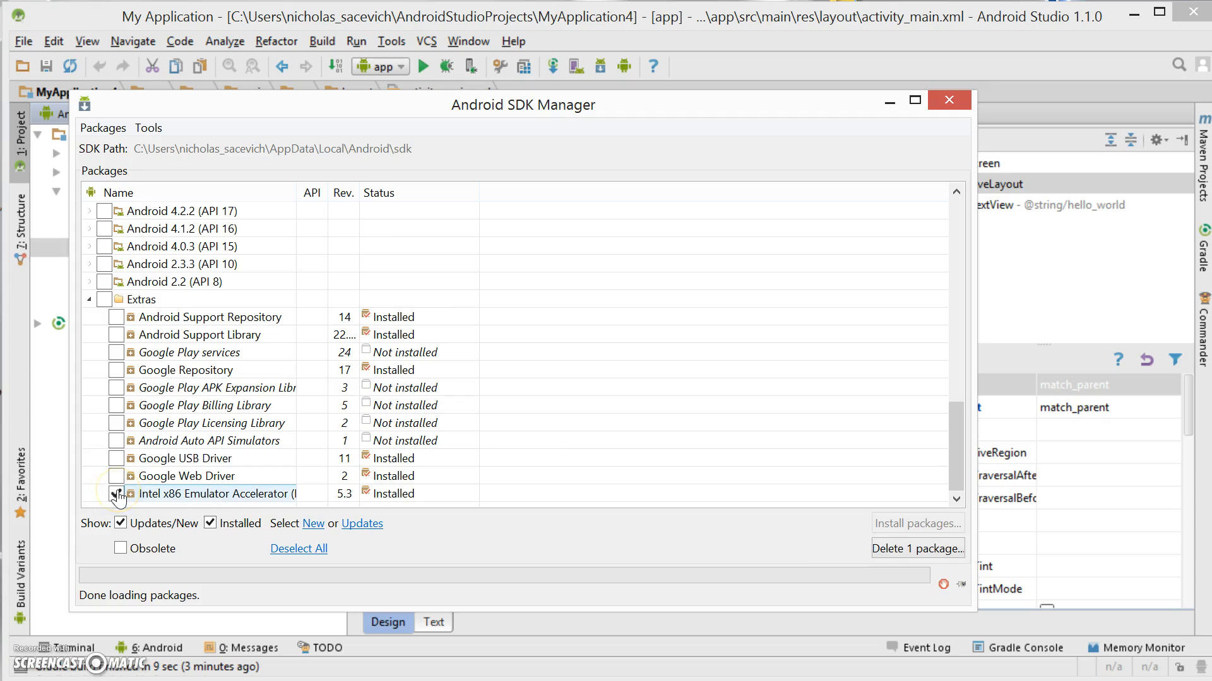
left_click(116, 458)
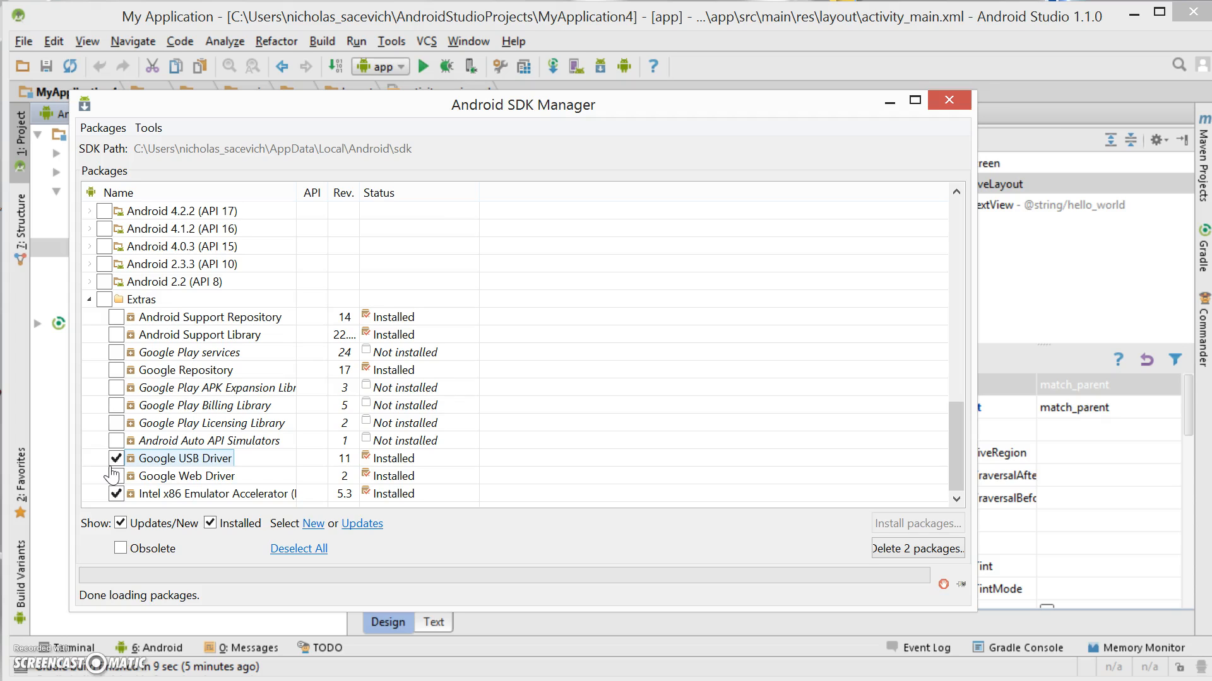
left_click(949, 100)
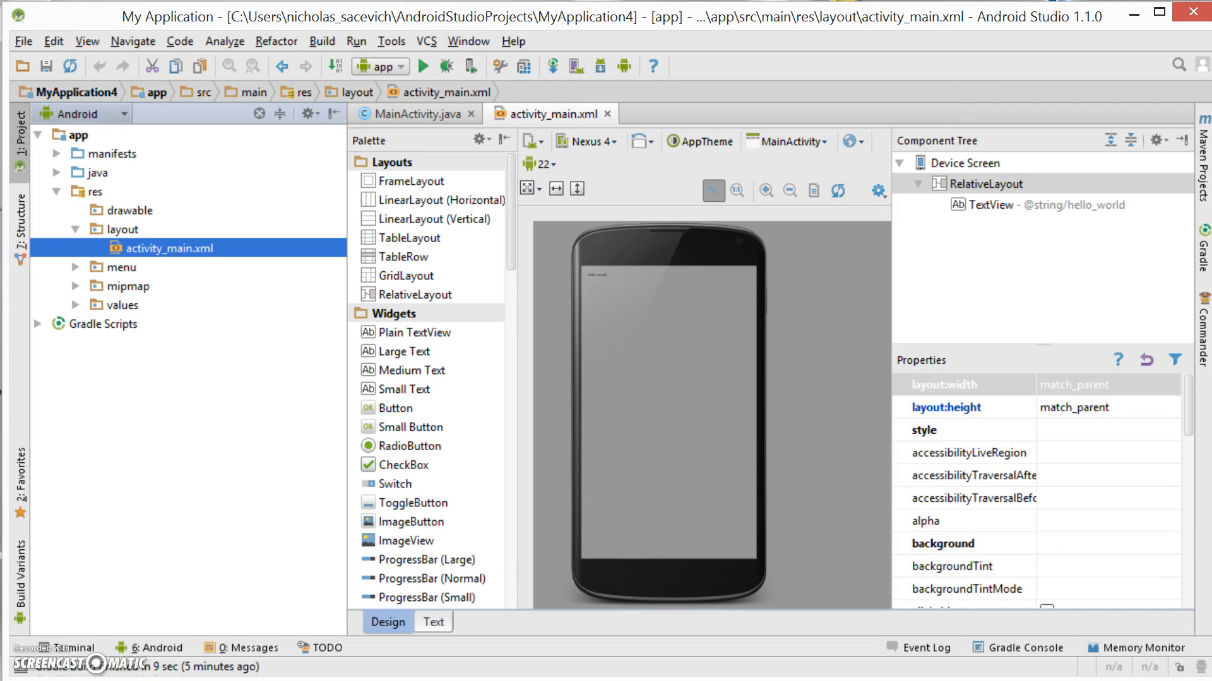
Sync the project with its Gradle files and launch the virtual device named Test.
left_click(552, 63)
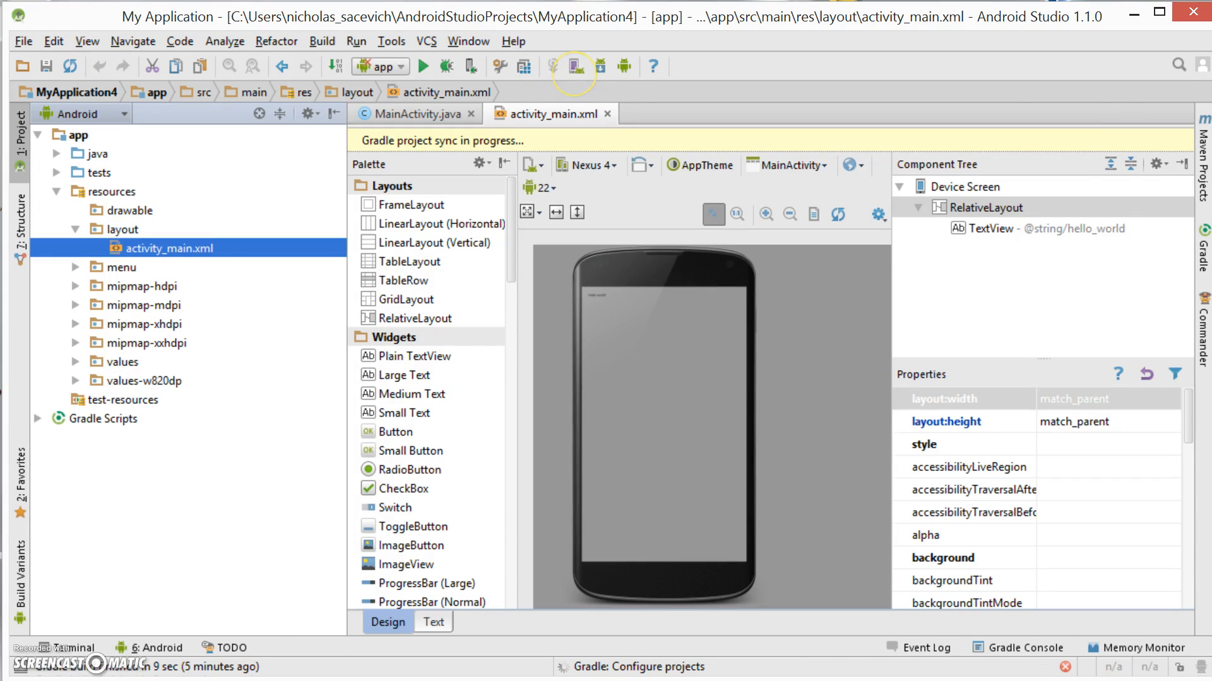
left_click(575, 66)
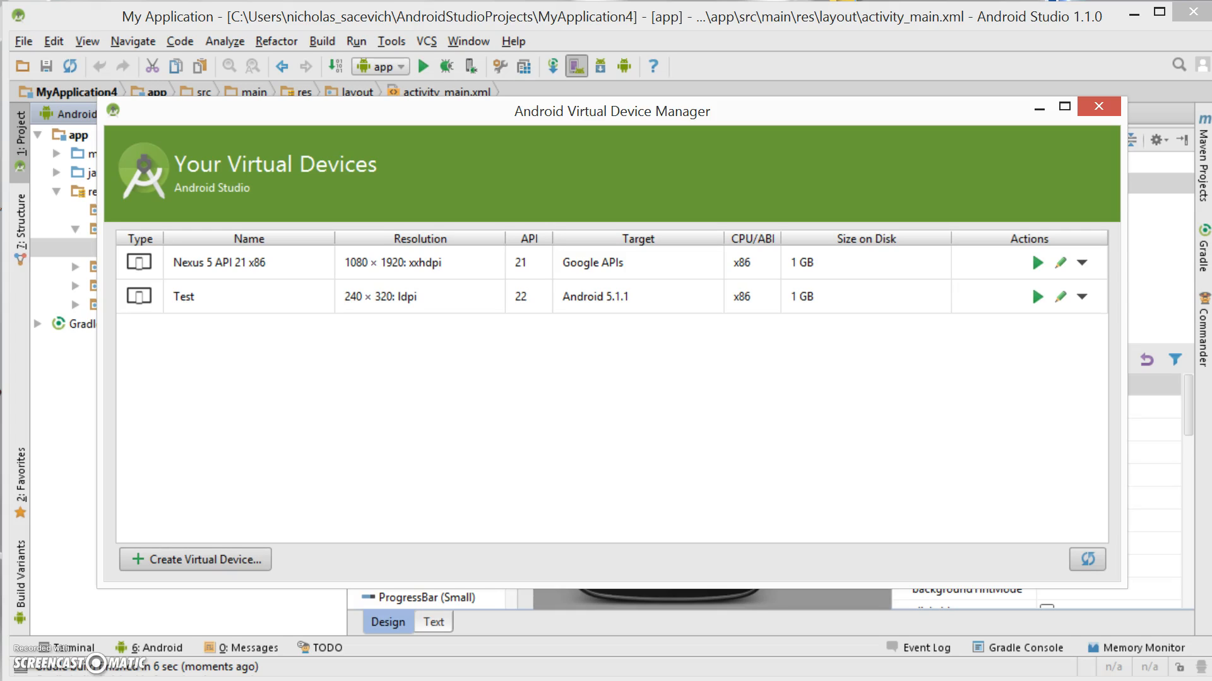
left_click(1037, 297)
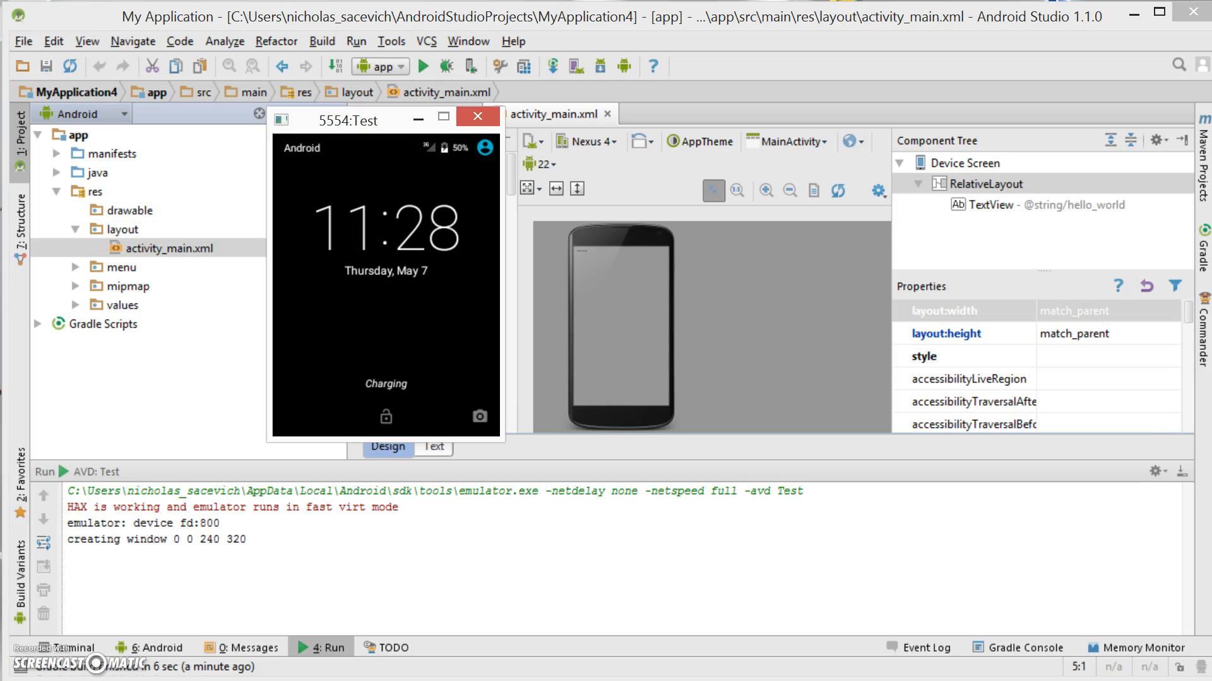
Unlock the Test emulator to its home screen and open its Messaging app.
left_click_drag(378, 363, 403, 303)
left_click_drag(368, 340, 402, 190)
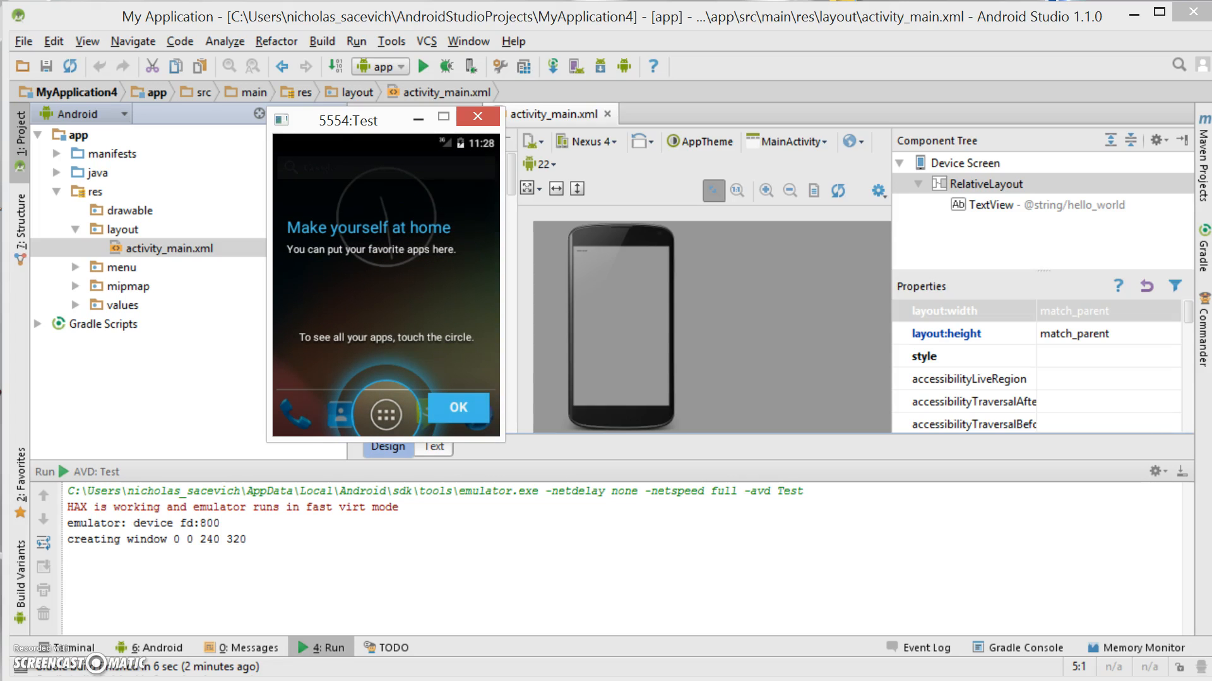
left_click(459, 407)
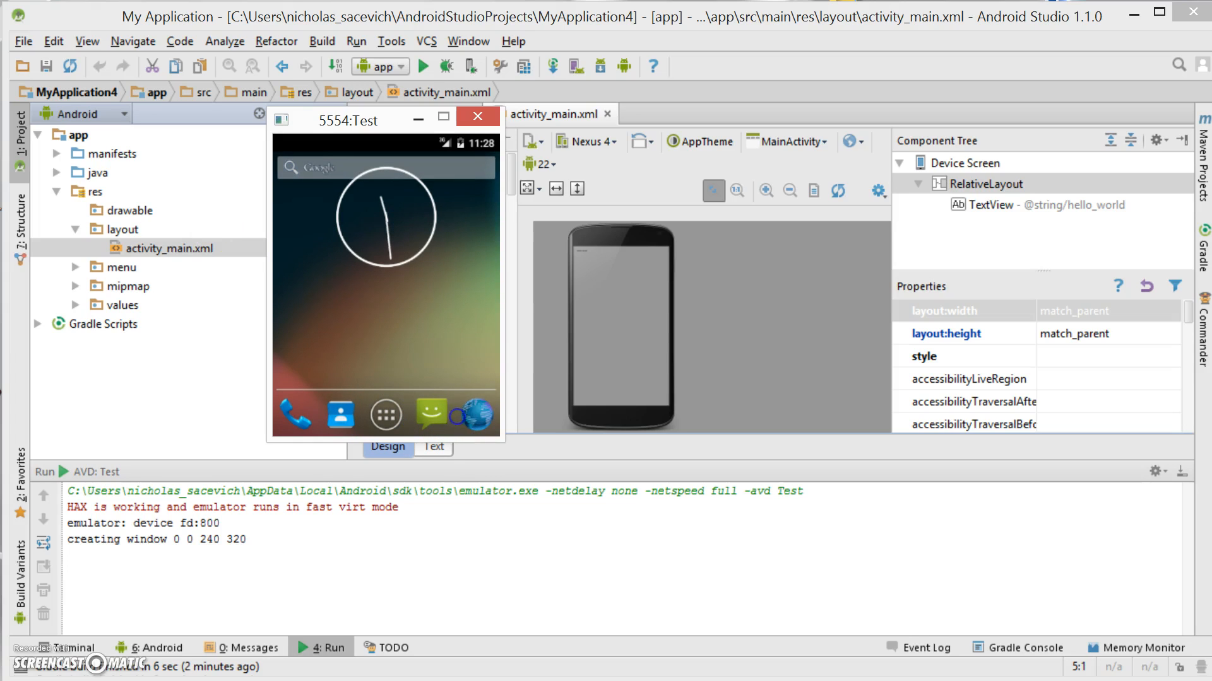
left_click(432, 414)
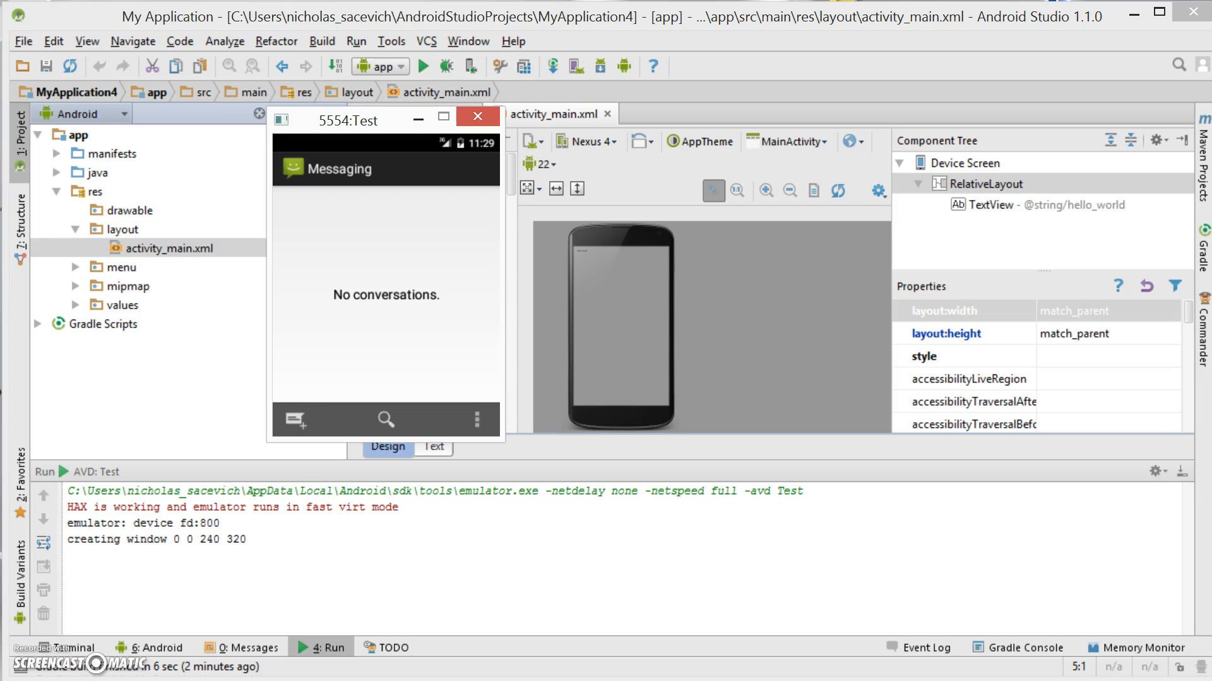
Run the app on the already running Test emulator with Android 5.1 (API 22).
left_click(563, 25)
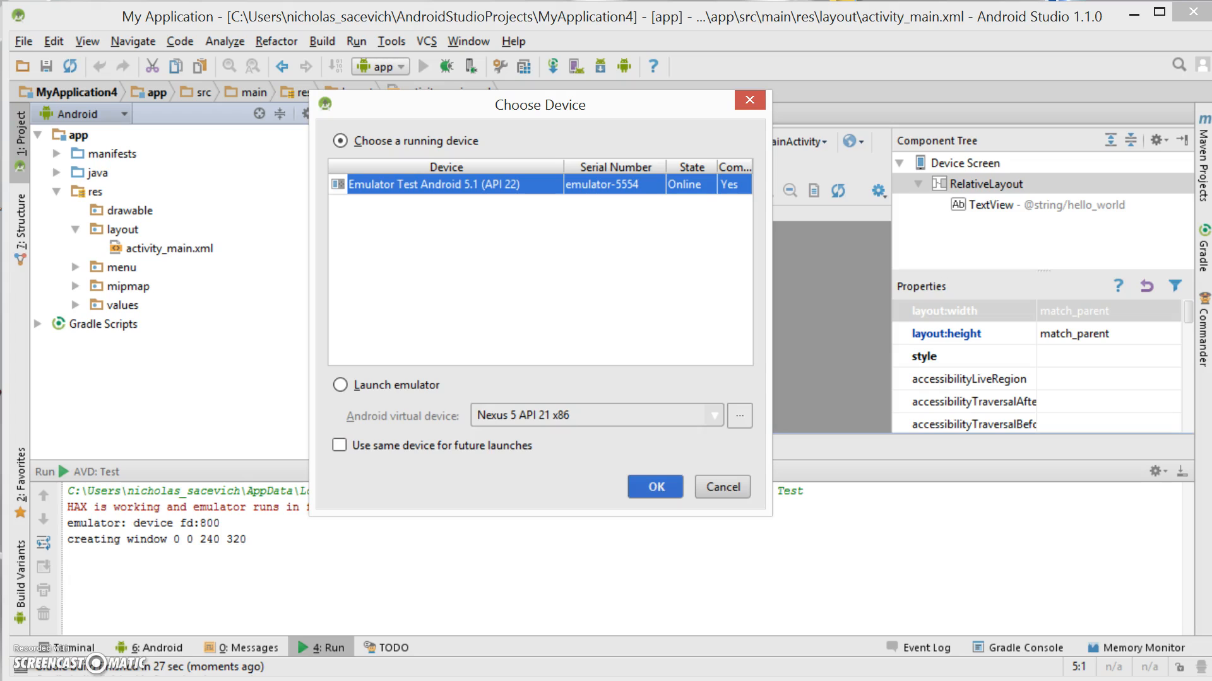
left_click(656, 487)
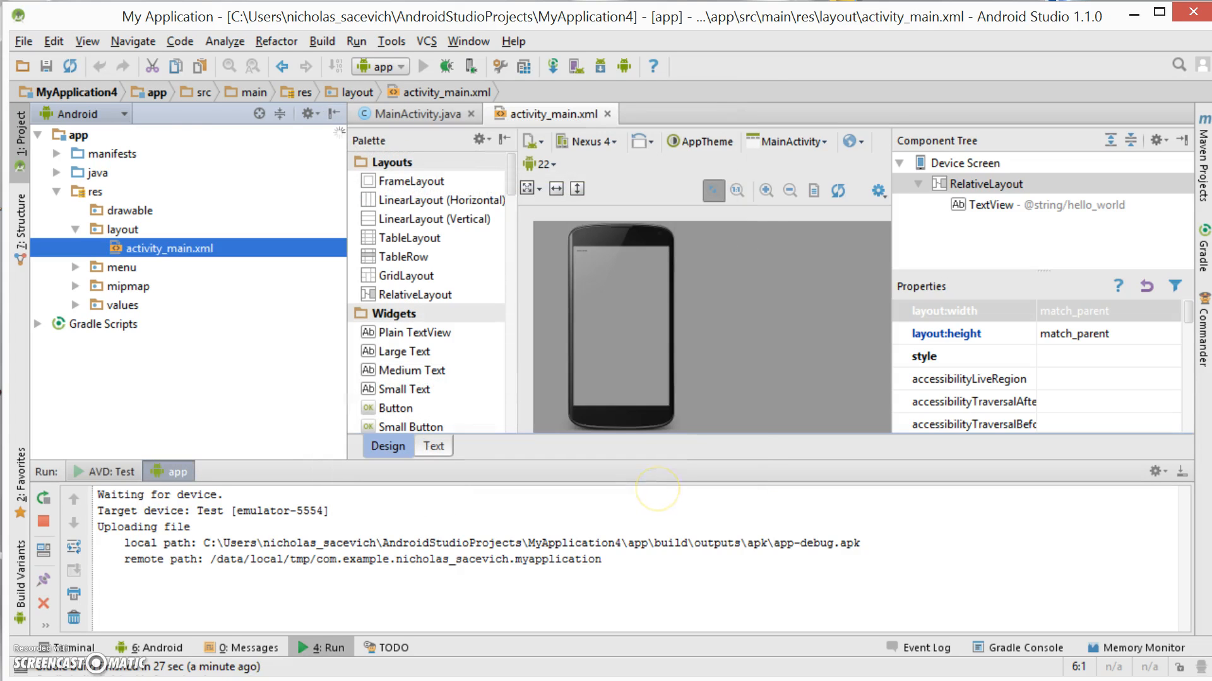